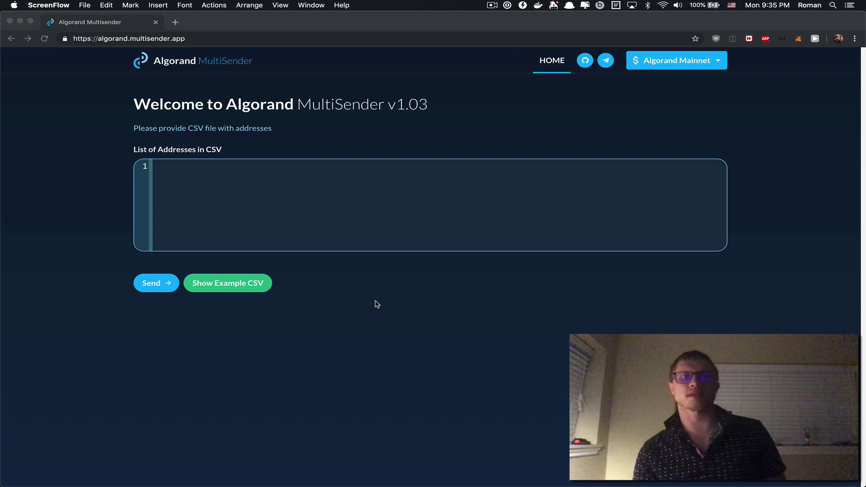
- Zoom the MultiSender page to 125% and place the cursor in the empty CSV address list
left_click(382, 319)
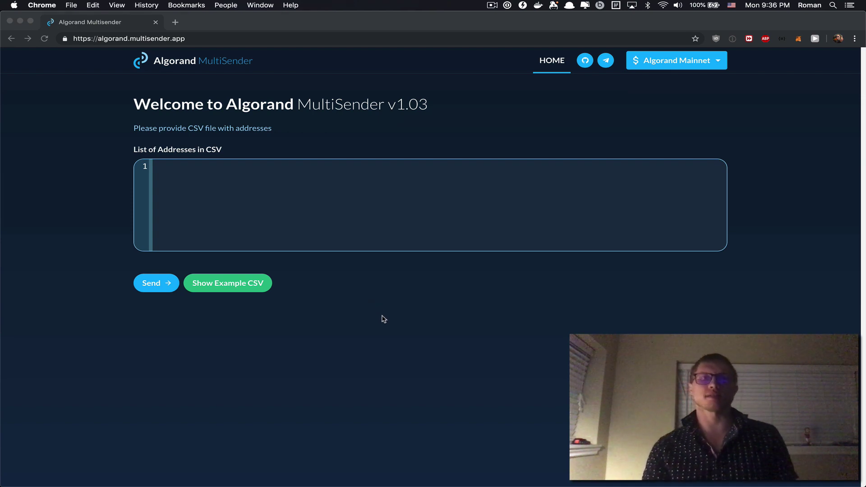
key("super+equal")
key("super+equal")
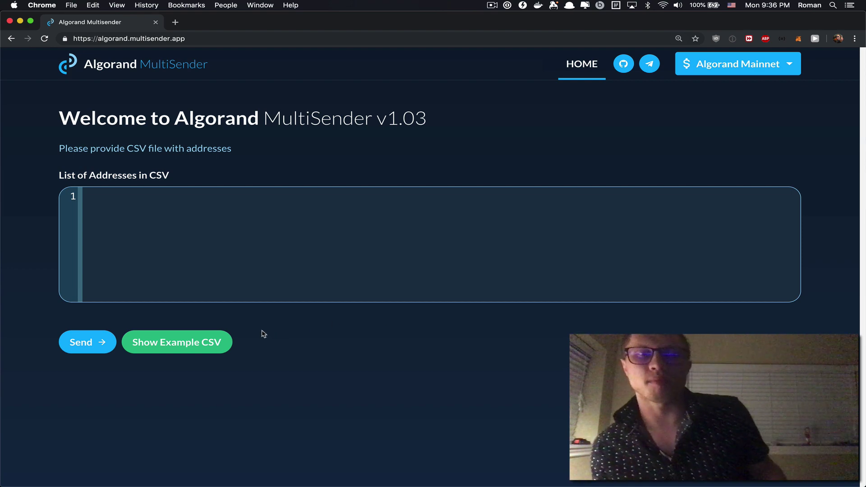
left_click(217, 38)
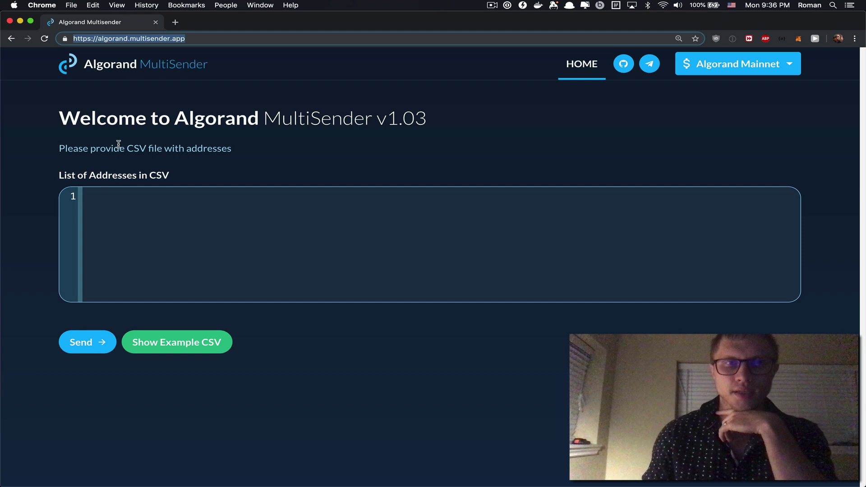
left_click(124, 221)
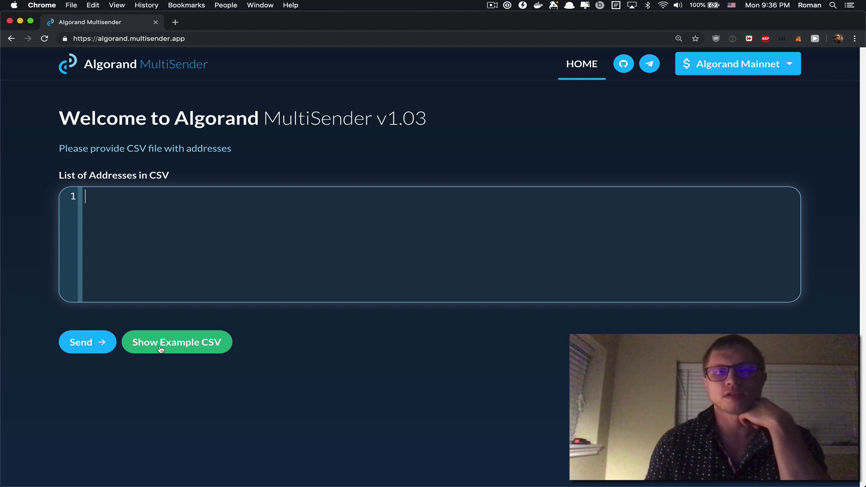
- Fill the CSV address list with the example recipient addresses
left_click(187, 347)
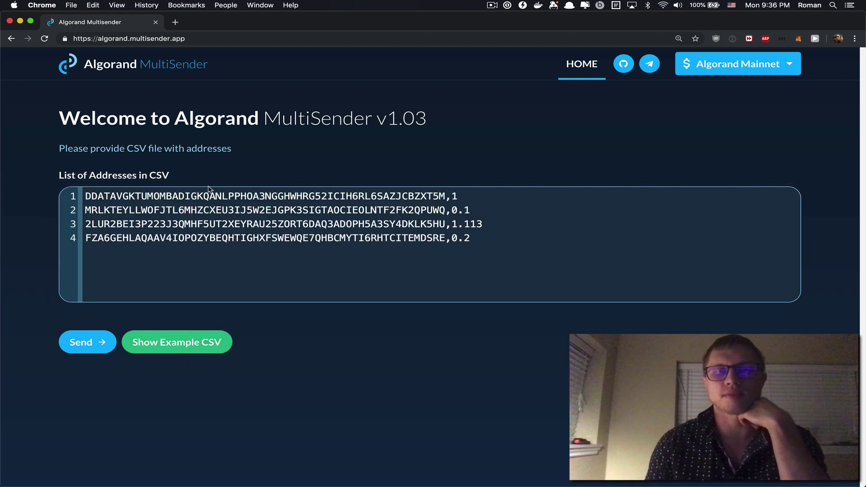
double_click(390, 194)
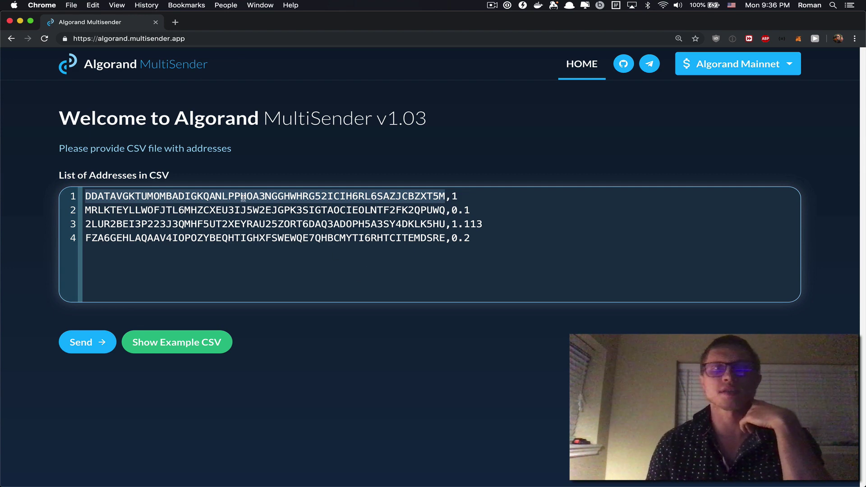
double_click(220, 40)
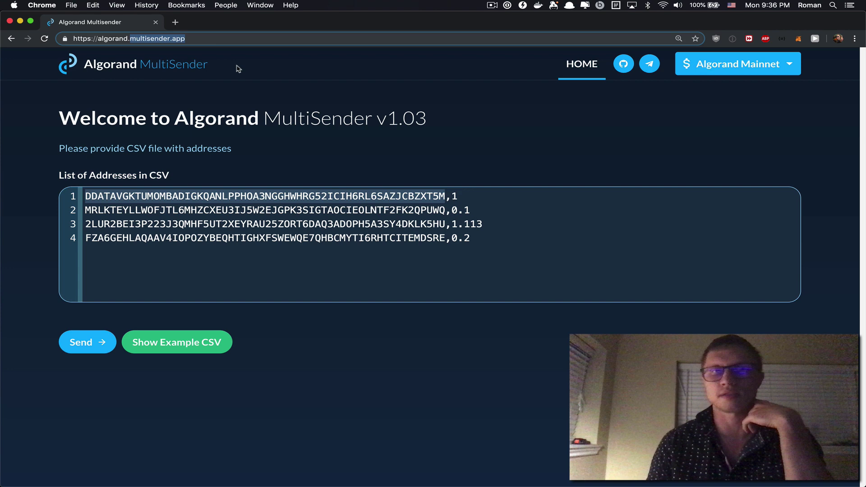
left_click(311, 256)
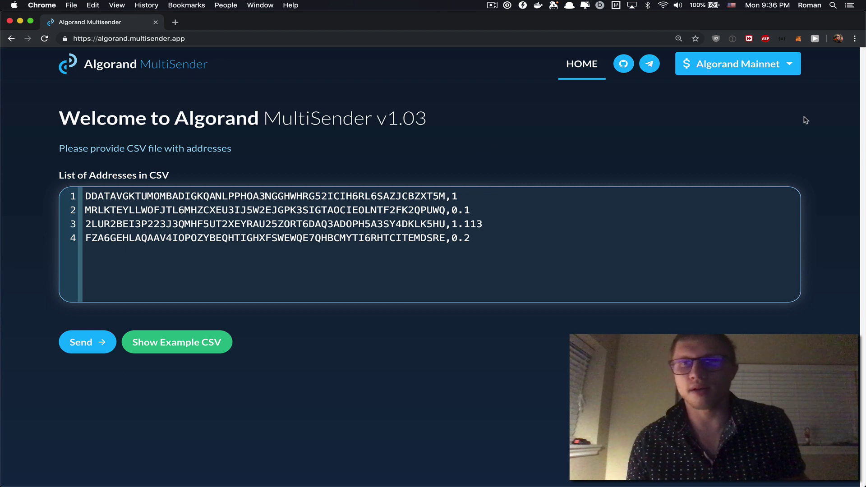
- Keep Mainnet as the network and edit the example amounts to 0.11–0.14 ALGO
left_click(781, 65)
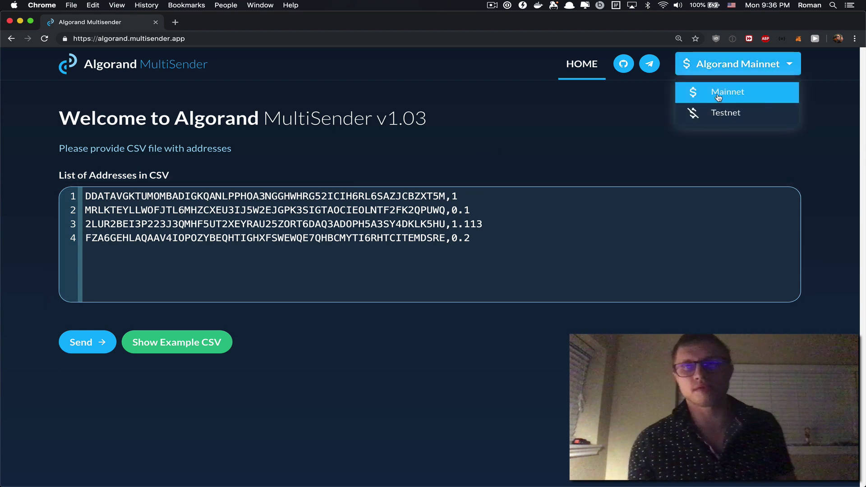
left_click(522, 152)
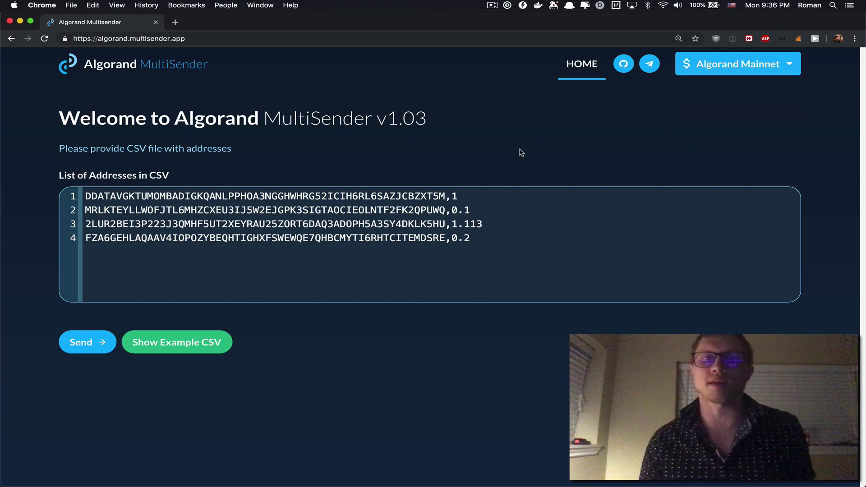
left_click(452, 196)
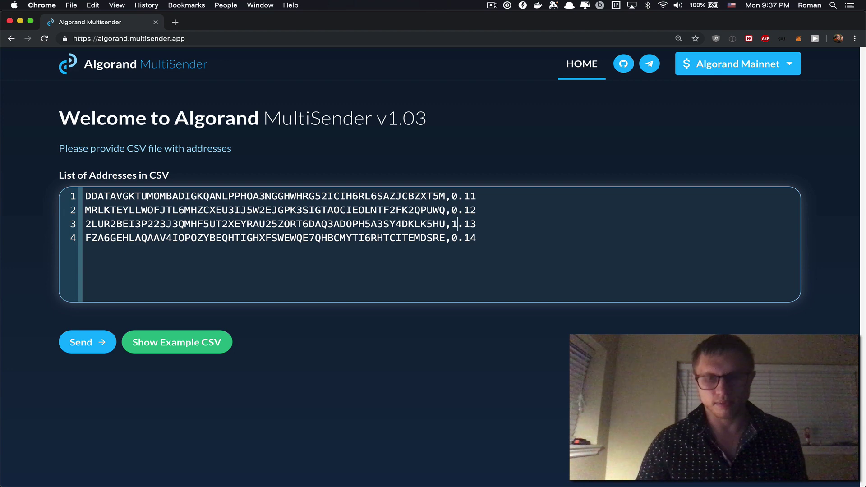
key("BackSpace")
type("0")
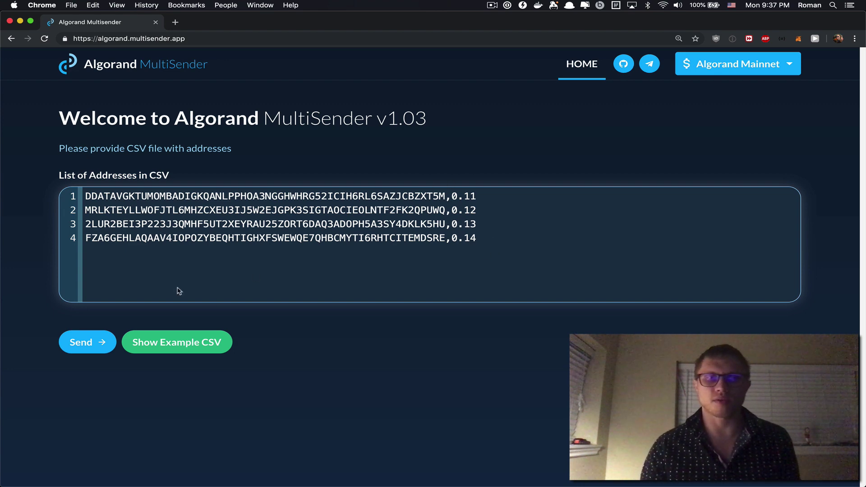
- Submit the list and review the summary: 0.5 ALGO in tokens, 0.604 ALGO including fees
left_click(80, 342)
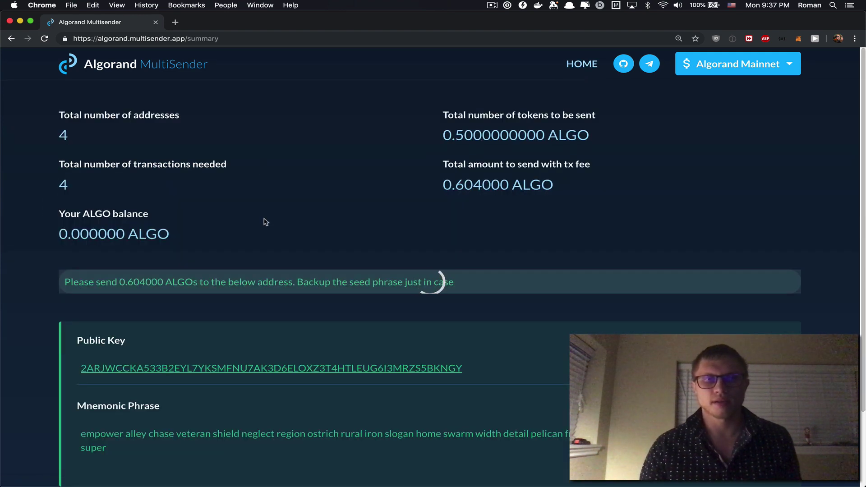
scroll(263, 223, "down", 1)
scroll(263, 224, "down", 3)
scroll(263, 223, "up", 3)
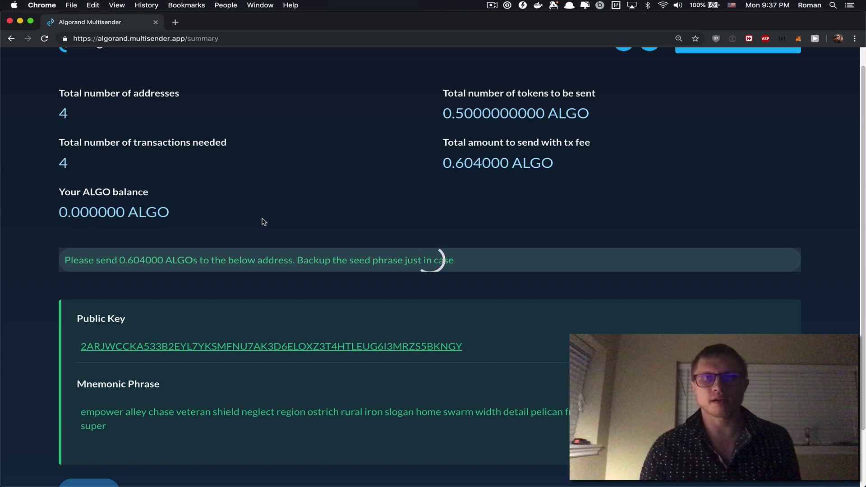
scroll(231, 218, "down", 3)
scroll(255, 149, "up", 3)
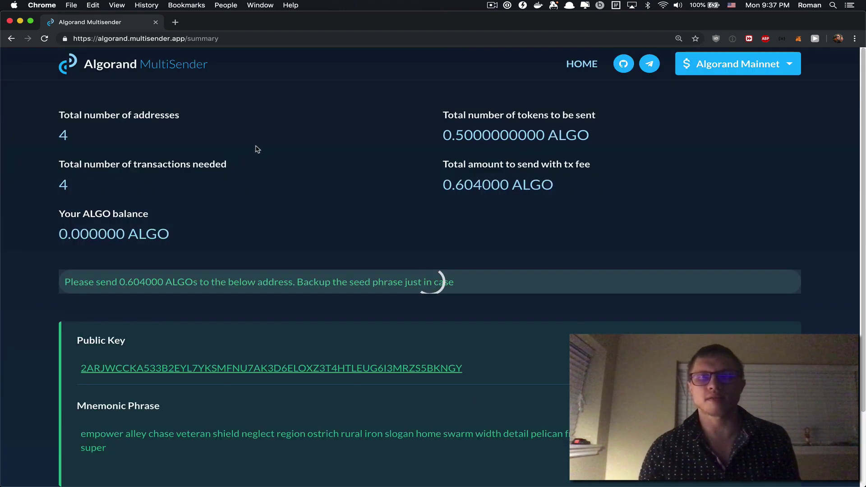
left_click_drag(443, 135, 464, 137)
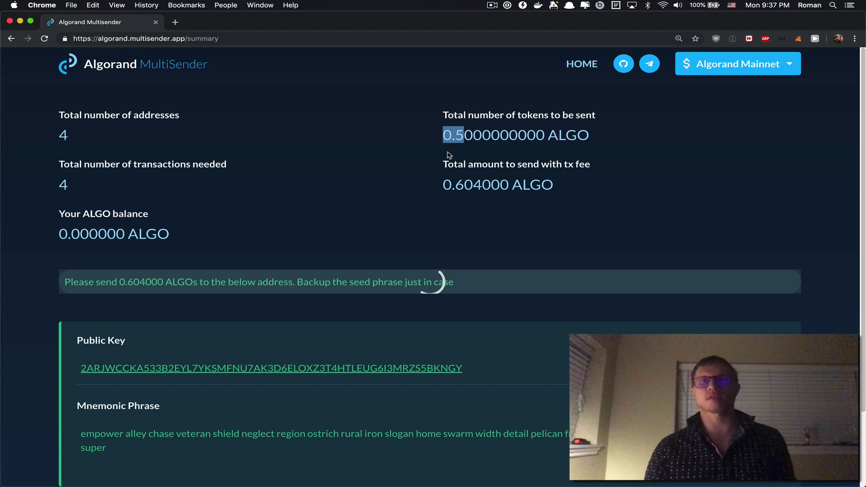
left_click_drag(443, 185, 480, 181)
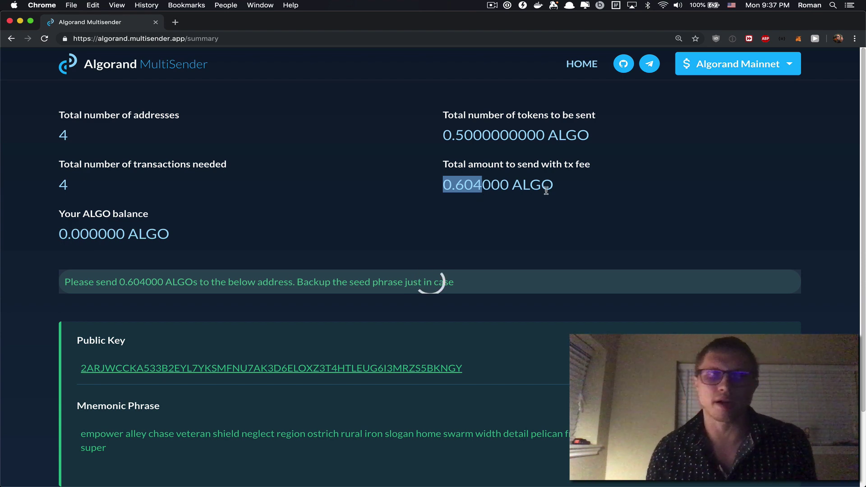
left_click(459, 186)
scroll(319, 280, "down", 5)
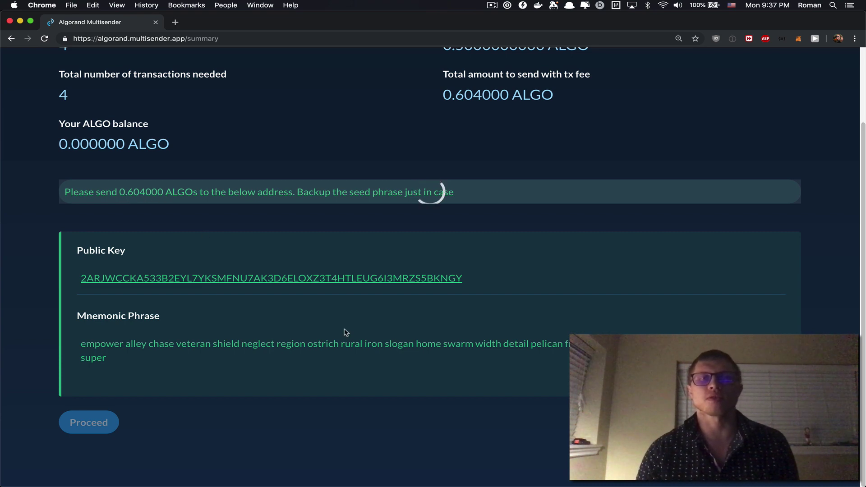
- Copy the deposit address's full public key and switch to recipients.csv in VS Code
left_click_drag(487, 280, 81, 279)
key("super+c")
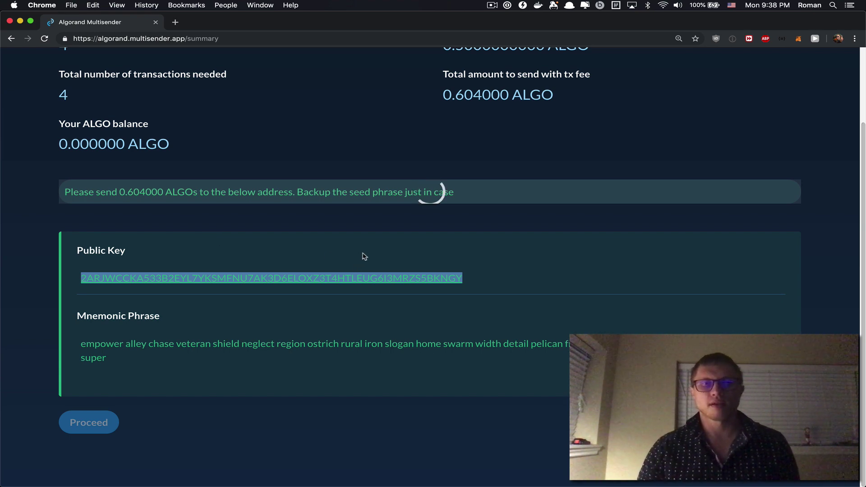
key("super+Tab")
key("super+Tab")
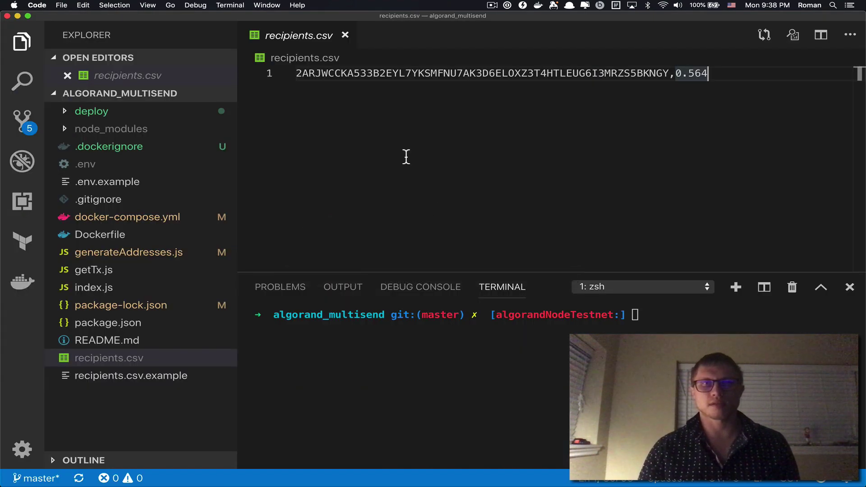
- Paste the copied public key over the address in recipients.csv
double_click(499, 83)
key("super+v")
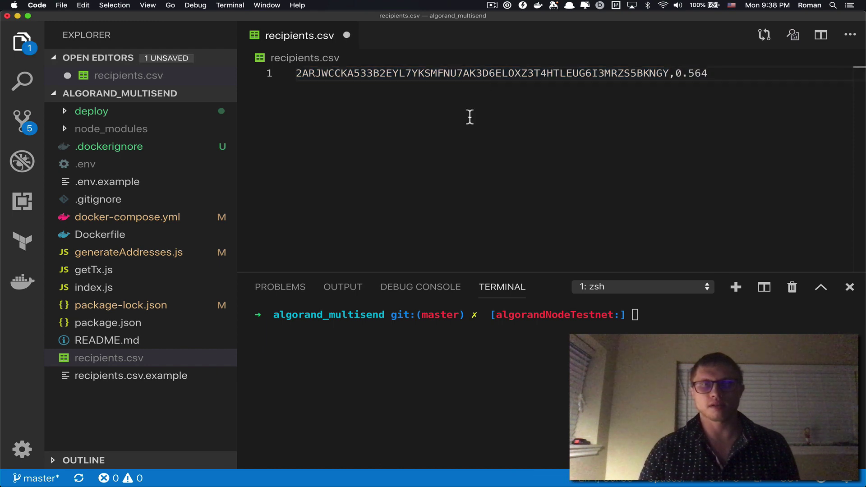
key("super+Tab")
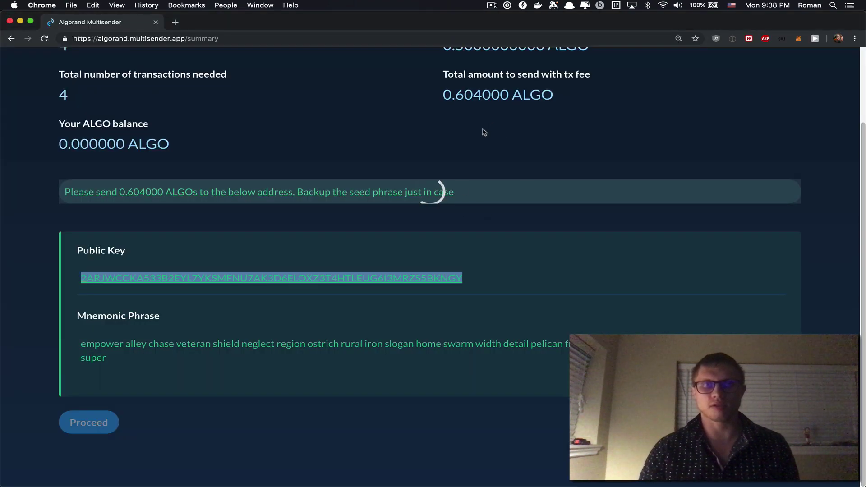
key("super+Tab")
- Change the recipients.csv amount from 0.564 to 0.604
left_click_drag(688, 73, 762, 79)
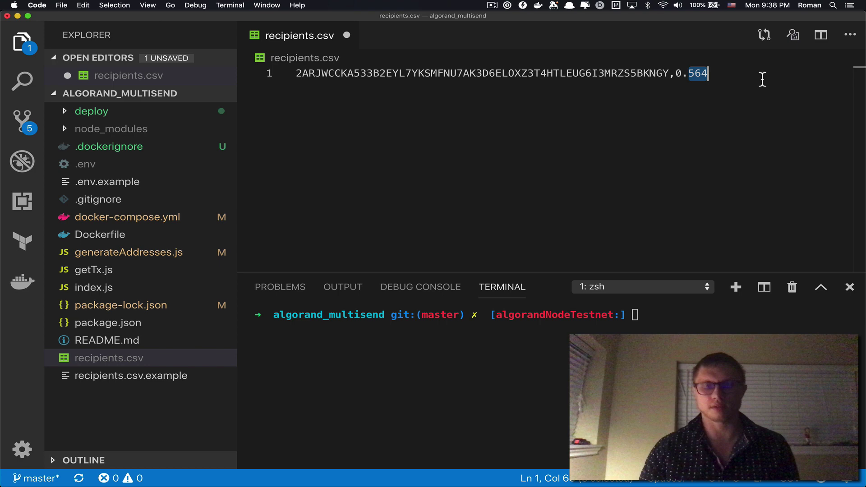
type("604")
key("super+Tab")
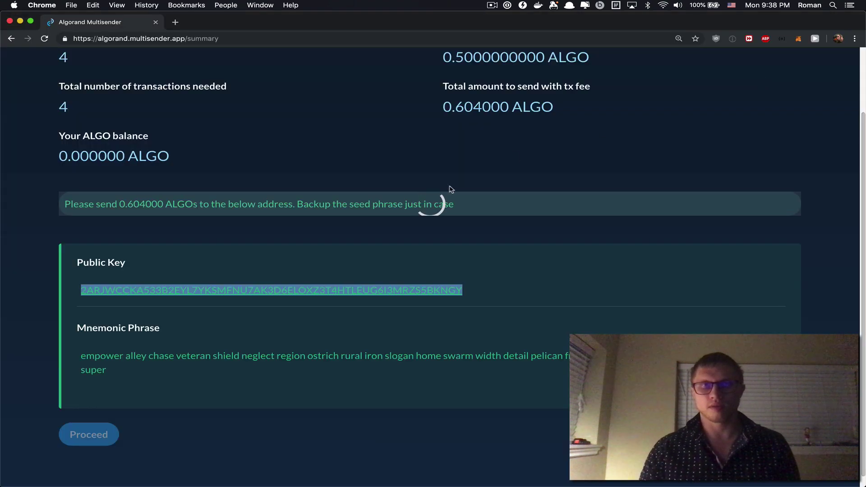
key("super+Tab")
- Copy the deposit address from line 1 and open a new browser tab
double_click(455, 74)
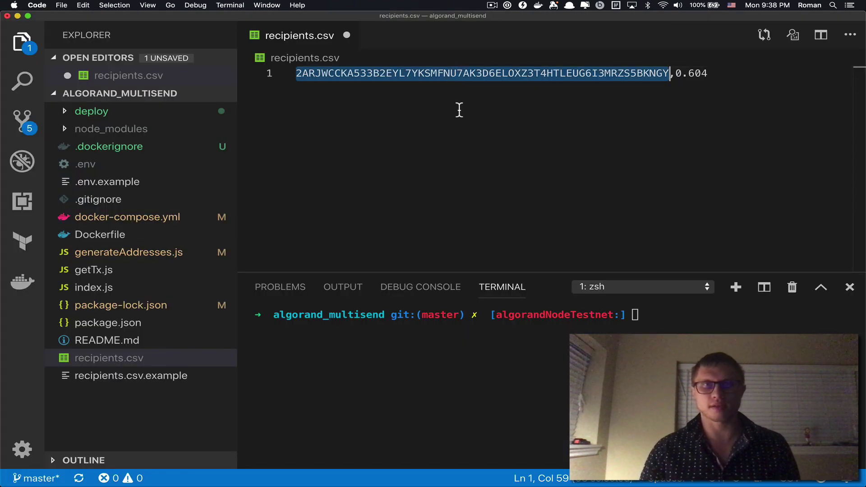
key("super+Tab")
key("super+t")
- Search the deposit address on algoexplorer.io (0 Algos, 5 transactions), then return to the MultiSender tab
type("algo")
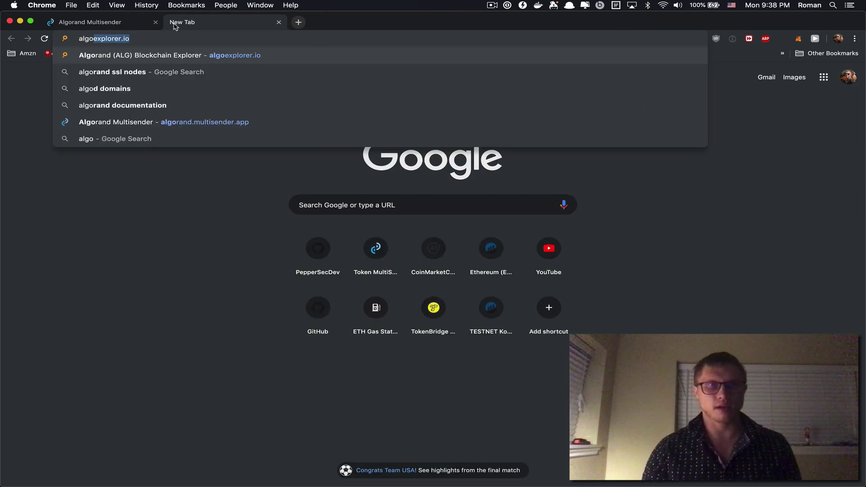
key("Return")
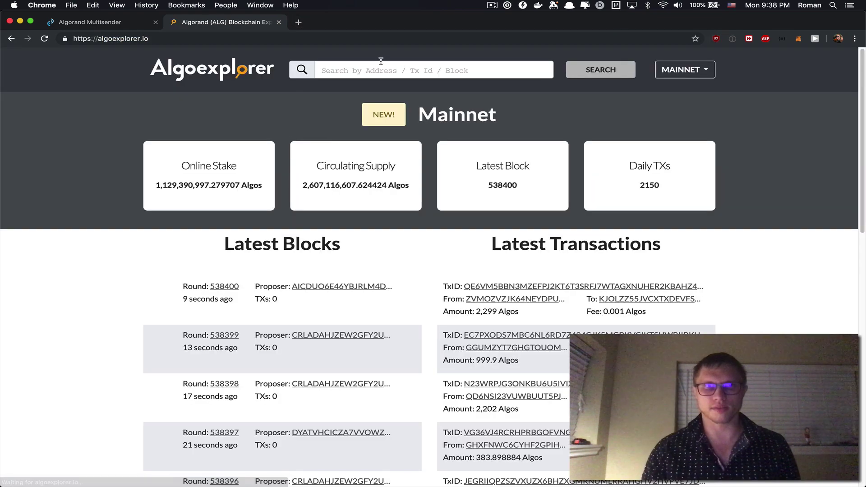
left_click(381, 68)
key("super+v")
left_click(582, 73)
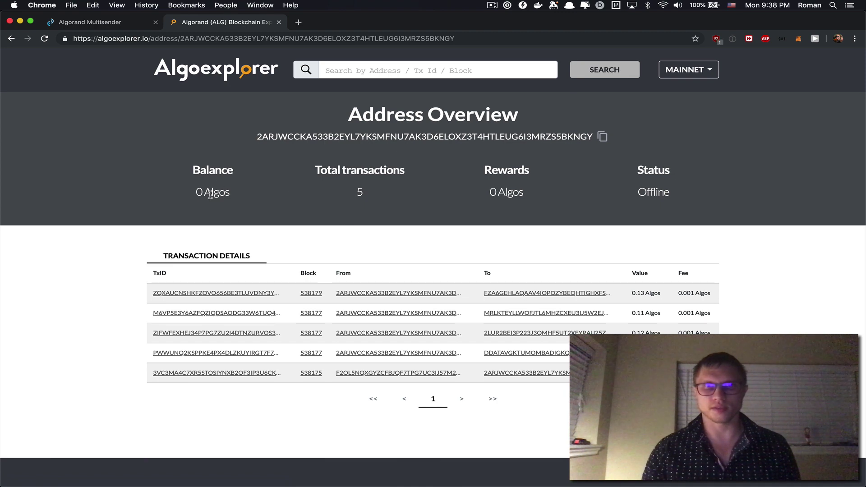
left_click(91, 23)
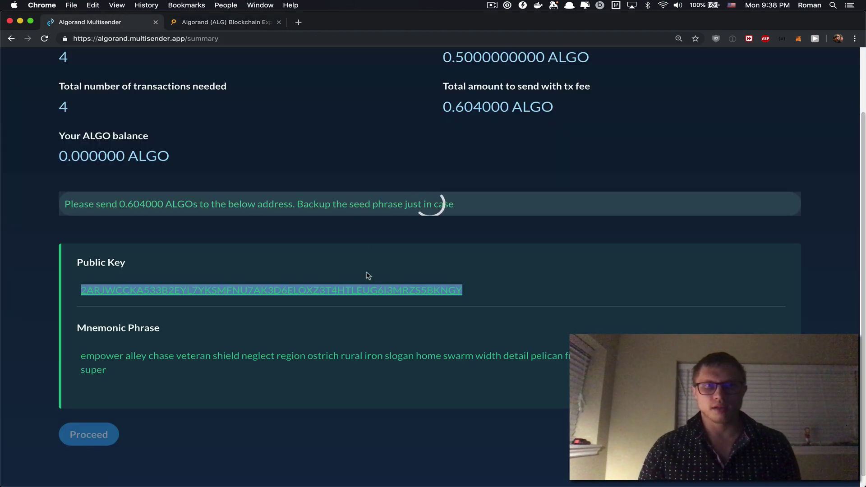
- Save recipients.csv and run node index.js to fund the deposit address with 0.604 ALGO
key("super+Tab")
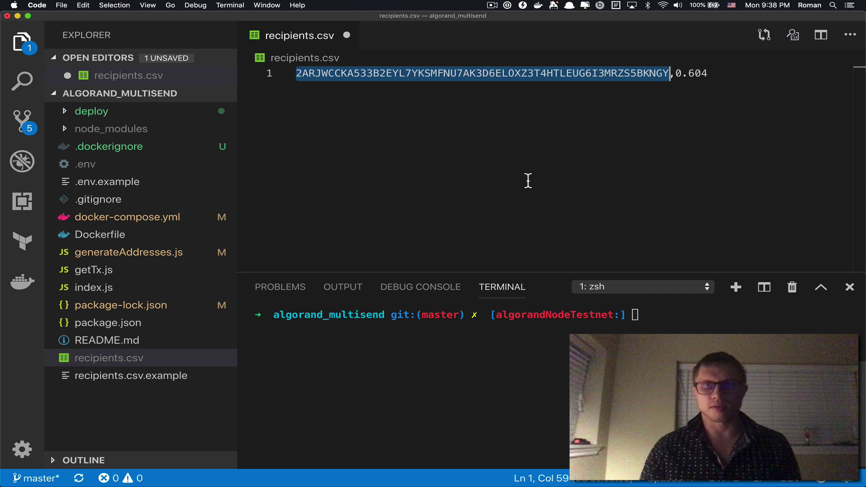
left_click(528, 180)
key("super+s")
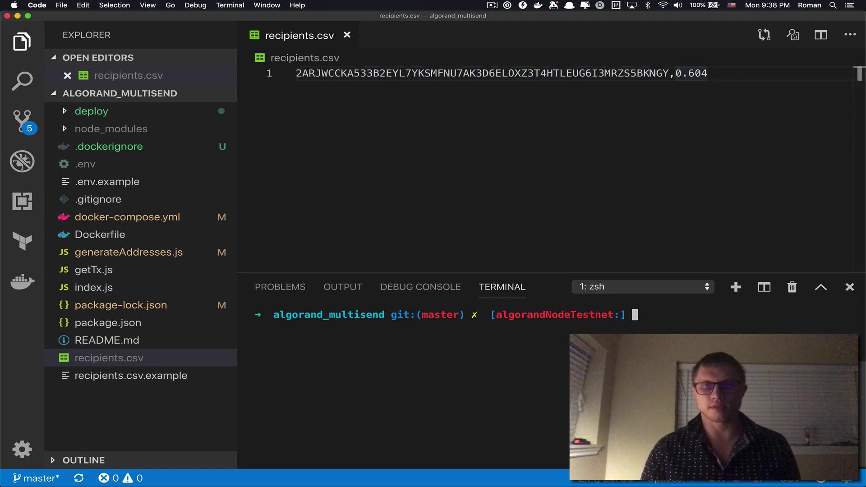
type("node index.js")
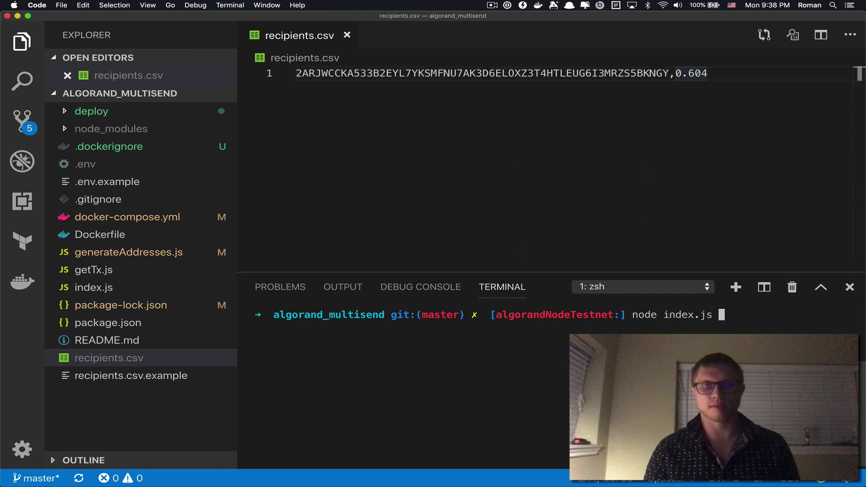
key("Return")
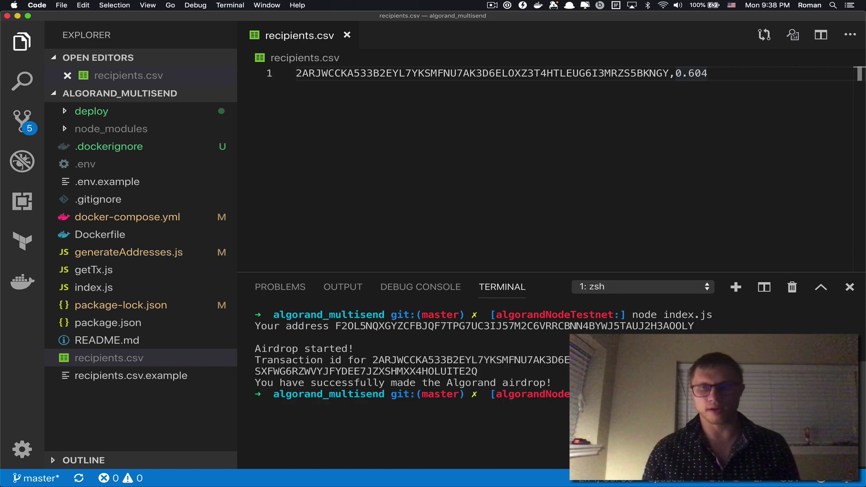
key("super+Tab")
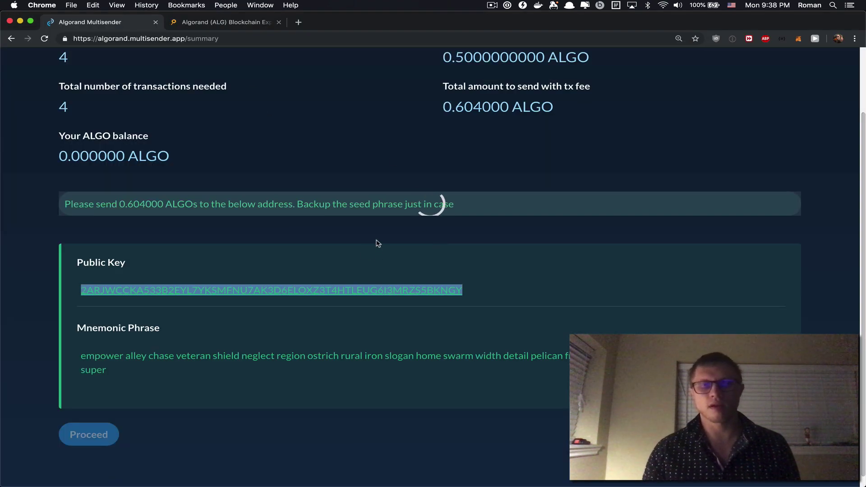
- Once the balance reads 0.604000 ALGO, proceed with the four-address airdrop and scroll to its transactions
left_click(383, 272)
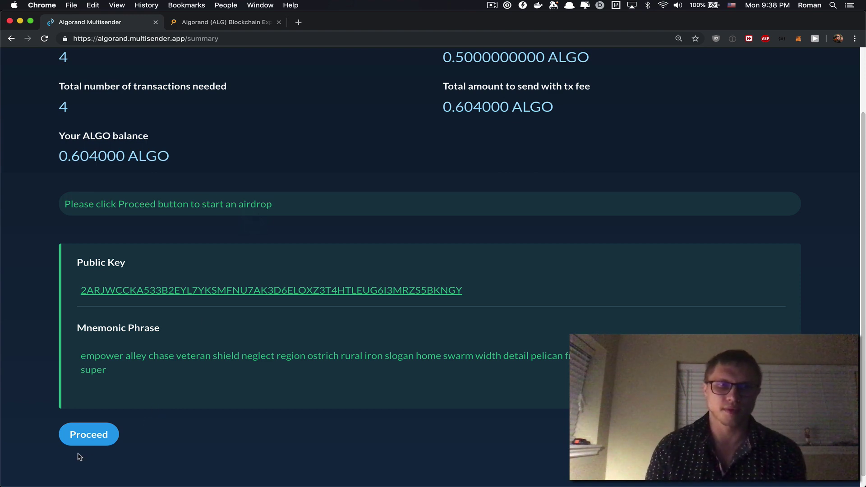
scroll(140, 427, "down", 1)
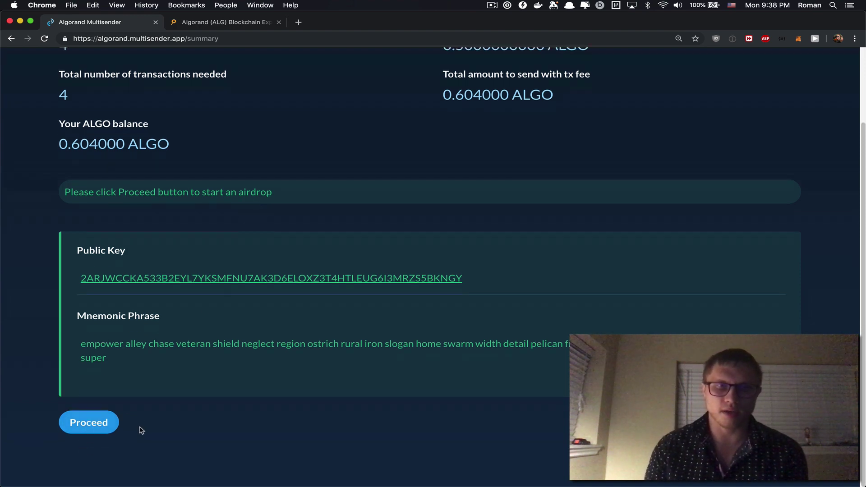
left_click(89, 427)
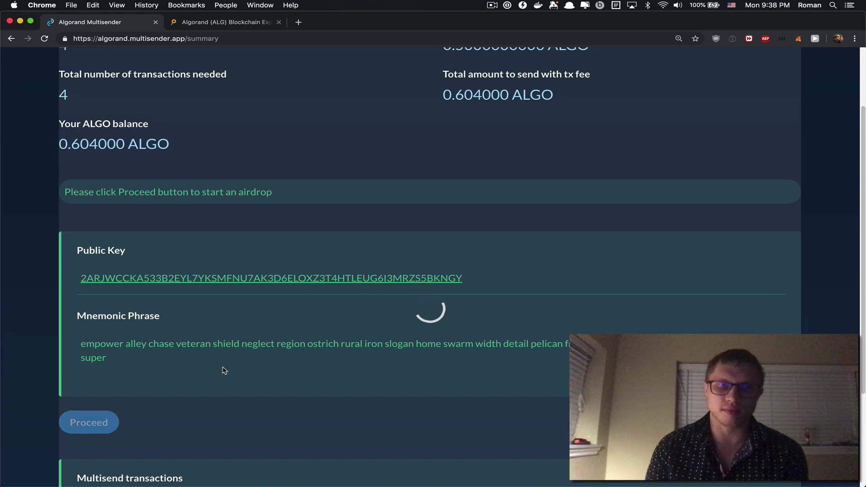
scroll(223, 388, "down", 3)
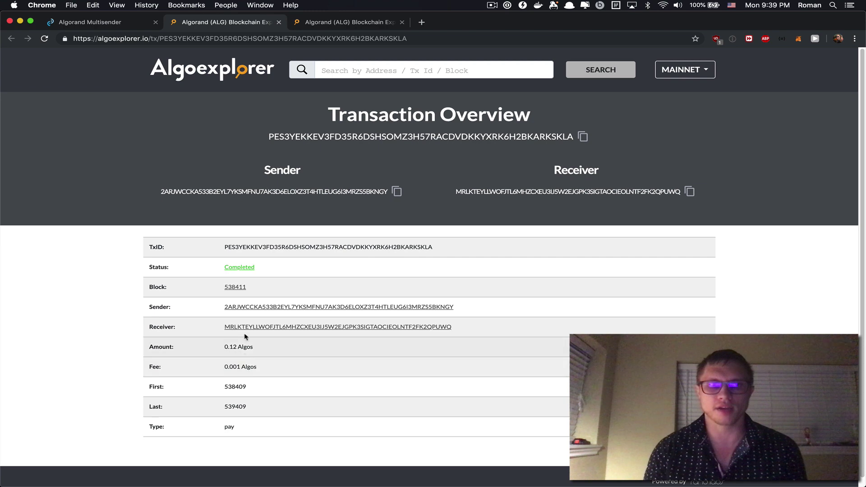
- Open multisend transactions 2, 3 and 4 in Algoexplorer and check each shows Completed
left_click(113, 23)
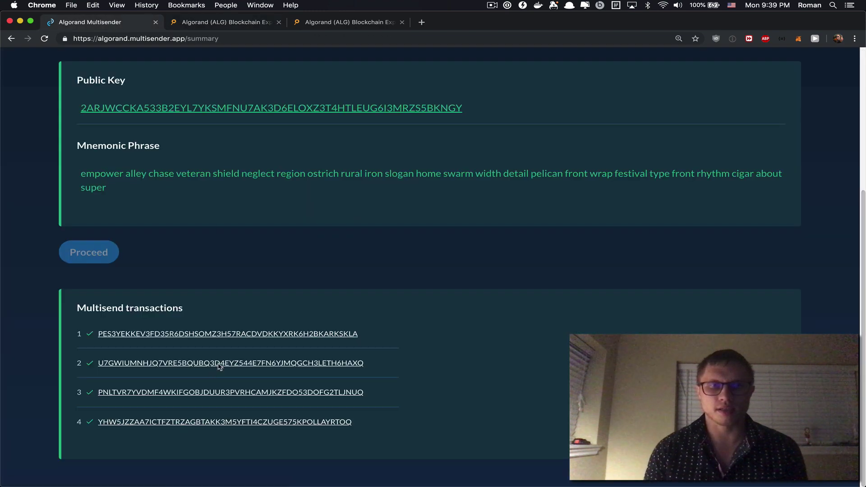
left_click(220, 365)
left_click(114, 28)
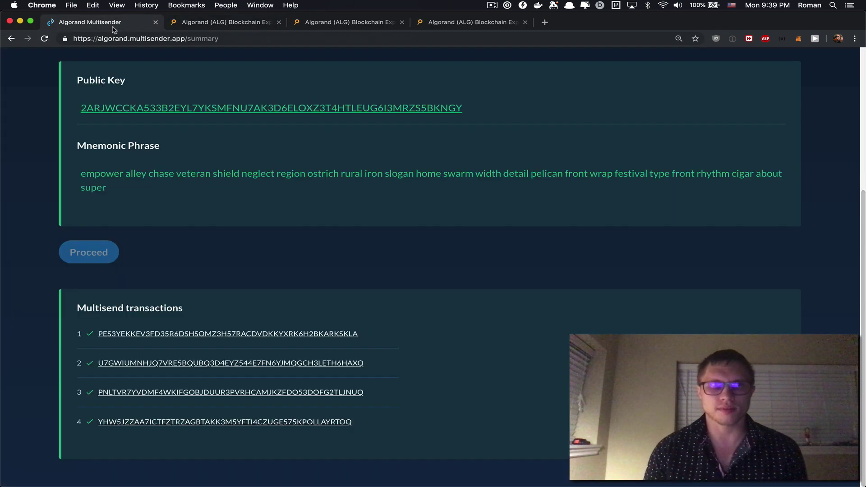
left_click(202, 392)
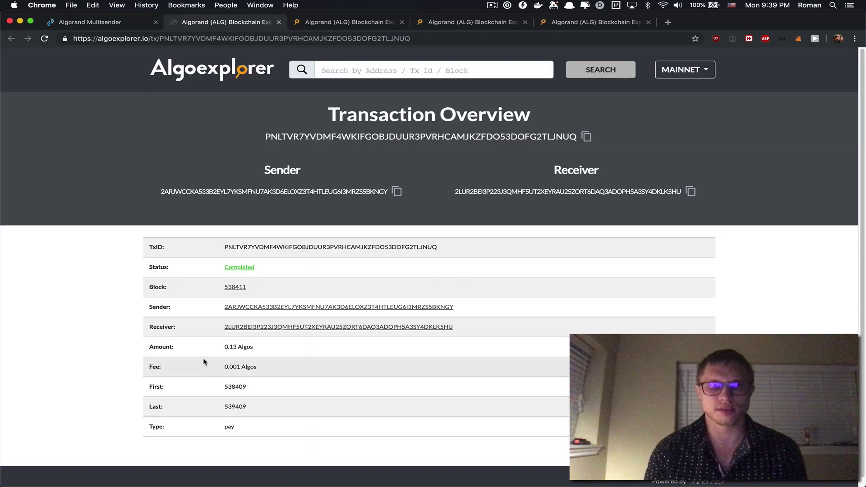
left_click(107, 27)
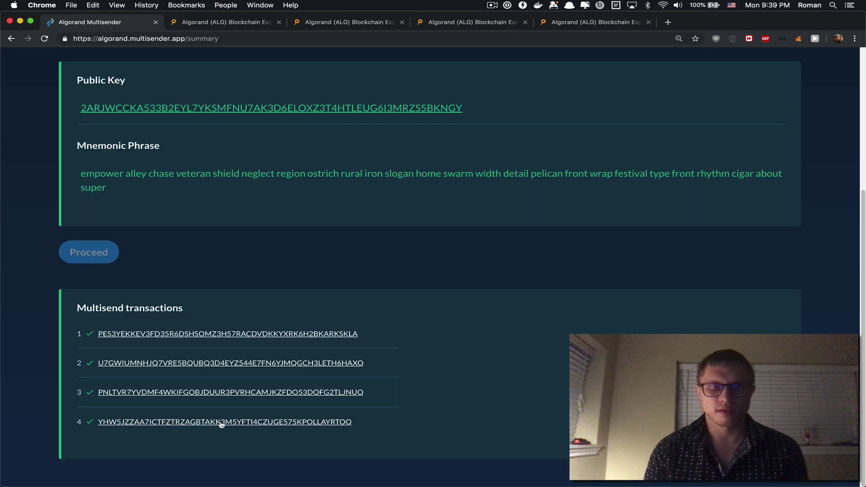
left_click(221, 422)
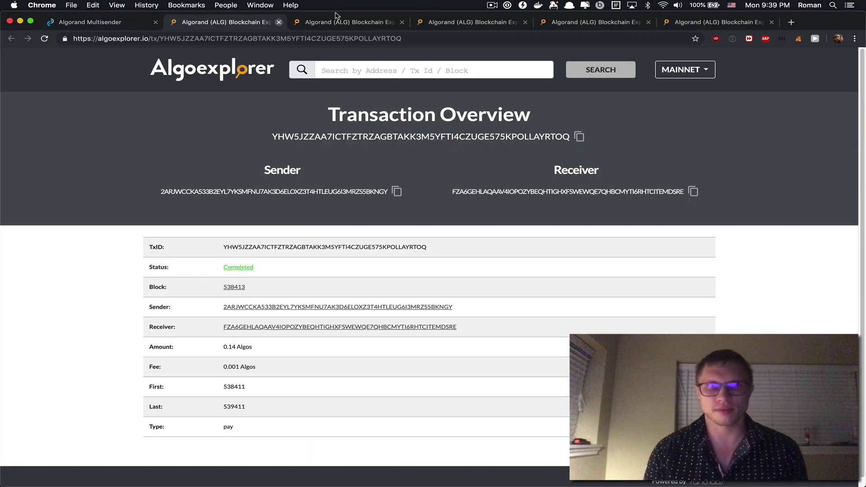
left_click(343, 27)
left_click(499, 26)
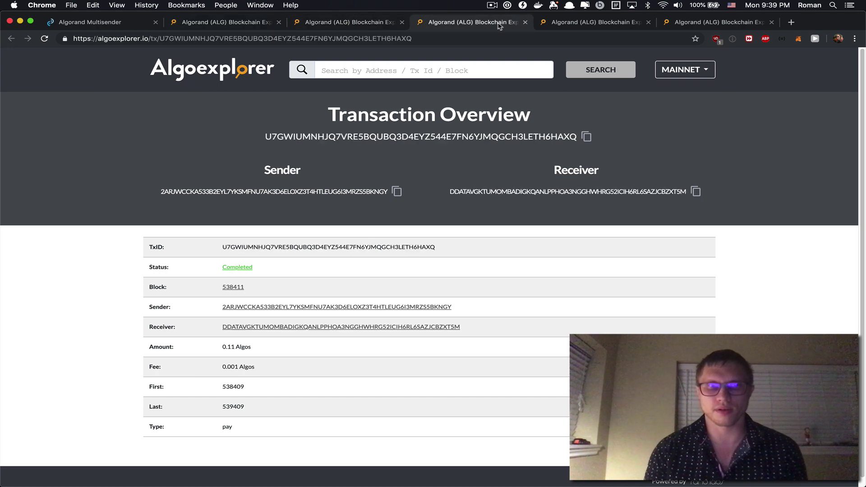
left_click(590, 27)
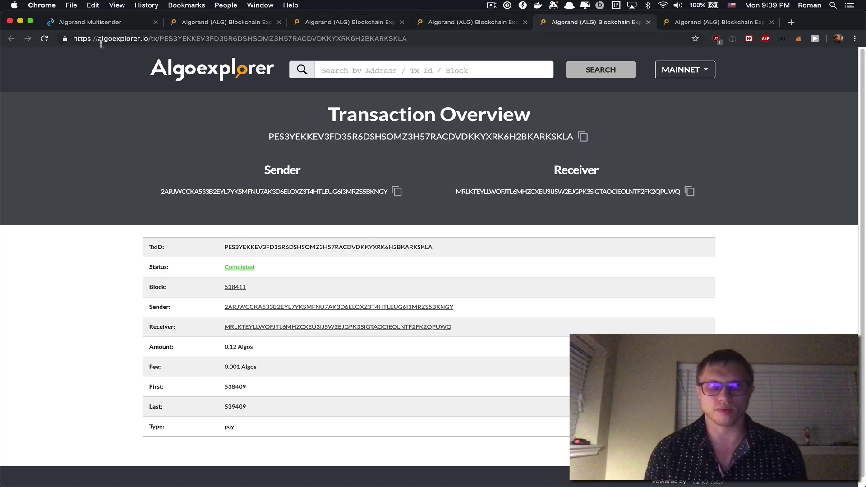
- Scroll to the top of the MultiSender summary to see the distribution success message
left_click(91, 26)
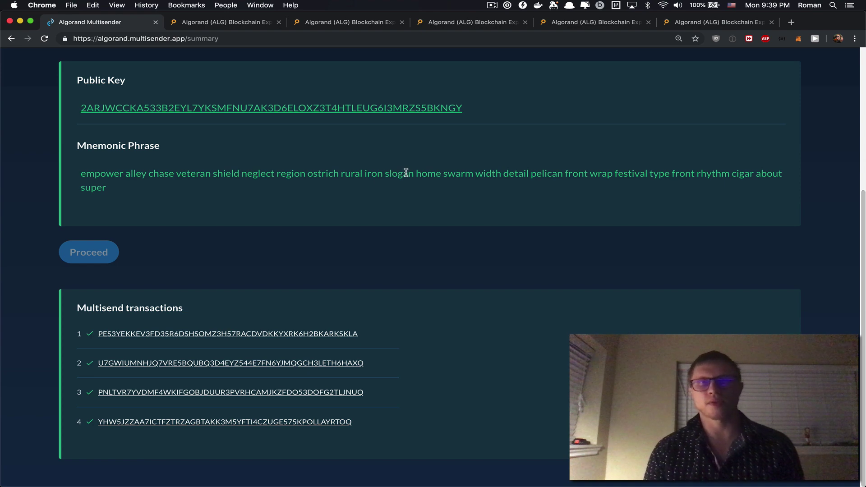
scroll(436, 192, "up", 5)
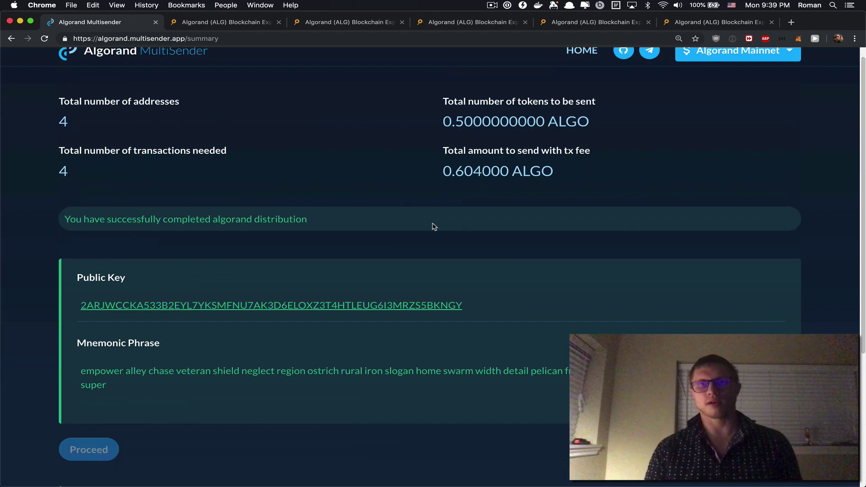